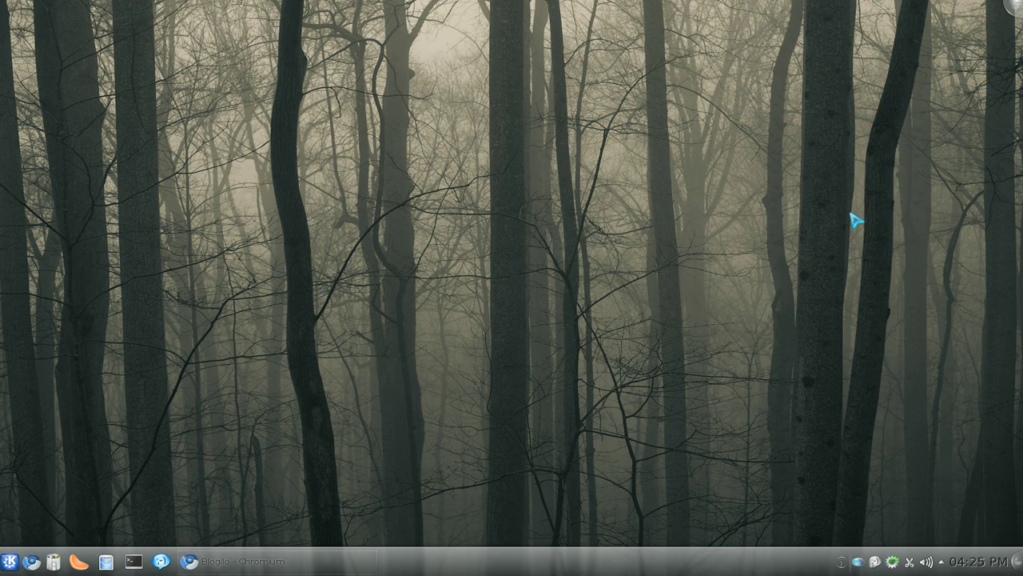
Launch the Blogilo blogging client.
key("alt+F2")
type("blo")
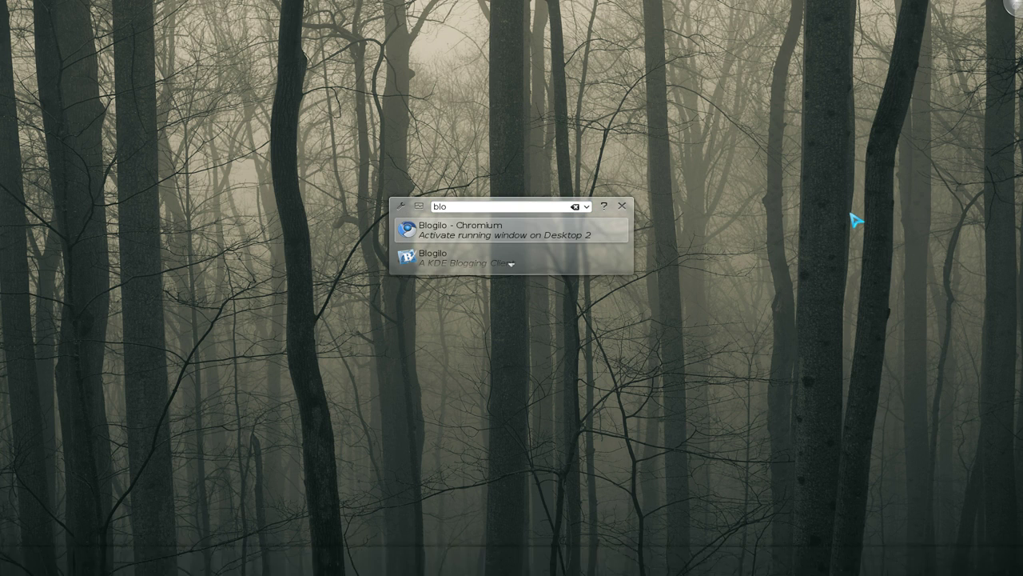
key("Down")
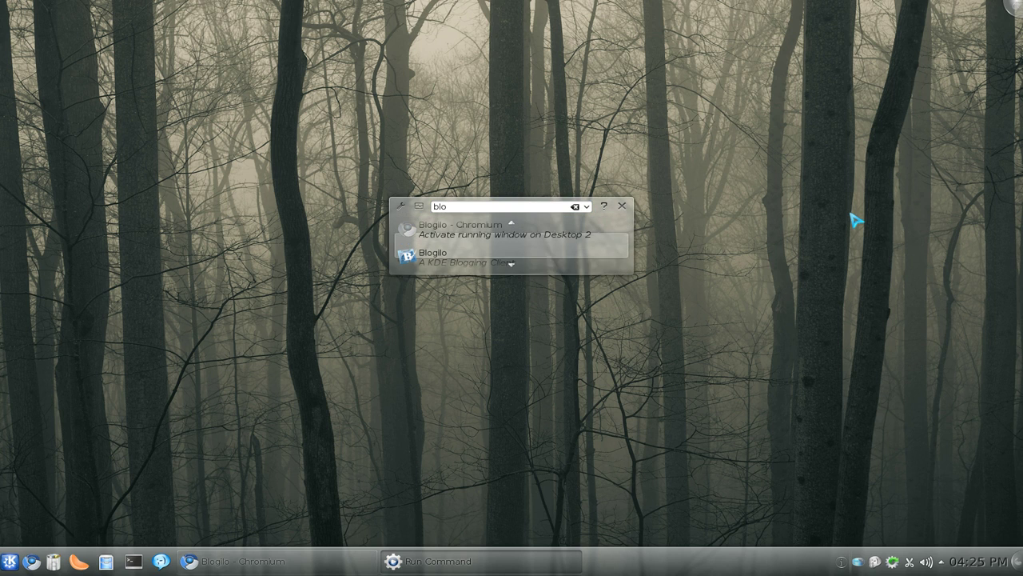
key("Return")
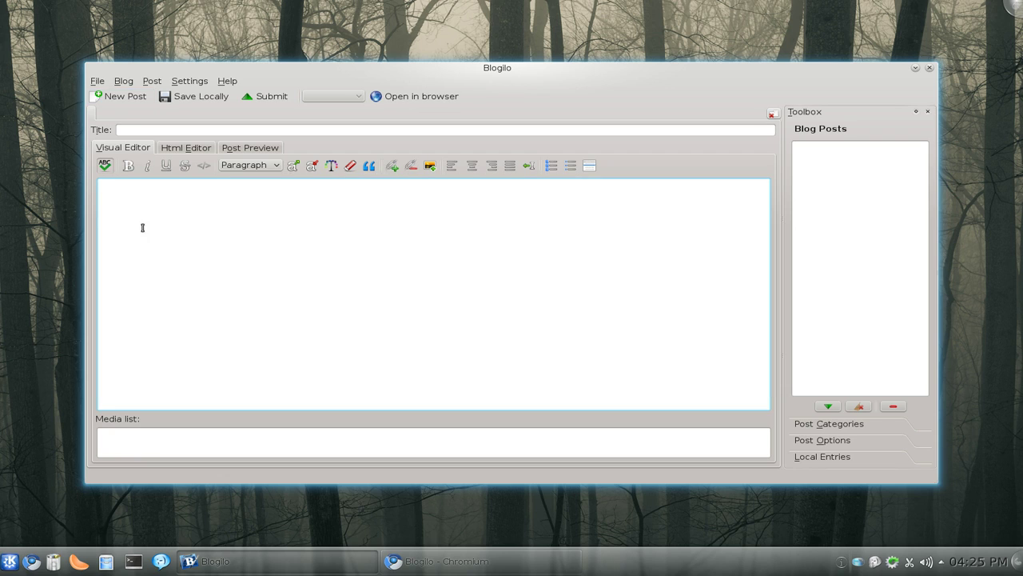
left_click(123, 81)
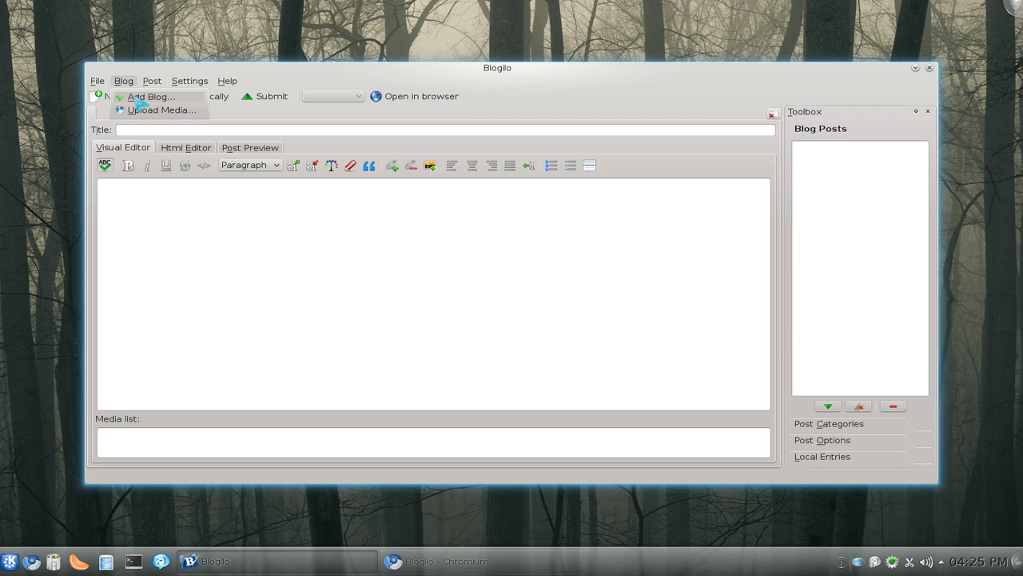
left_click(137, 99)
left_click(523, 271)
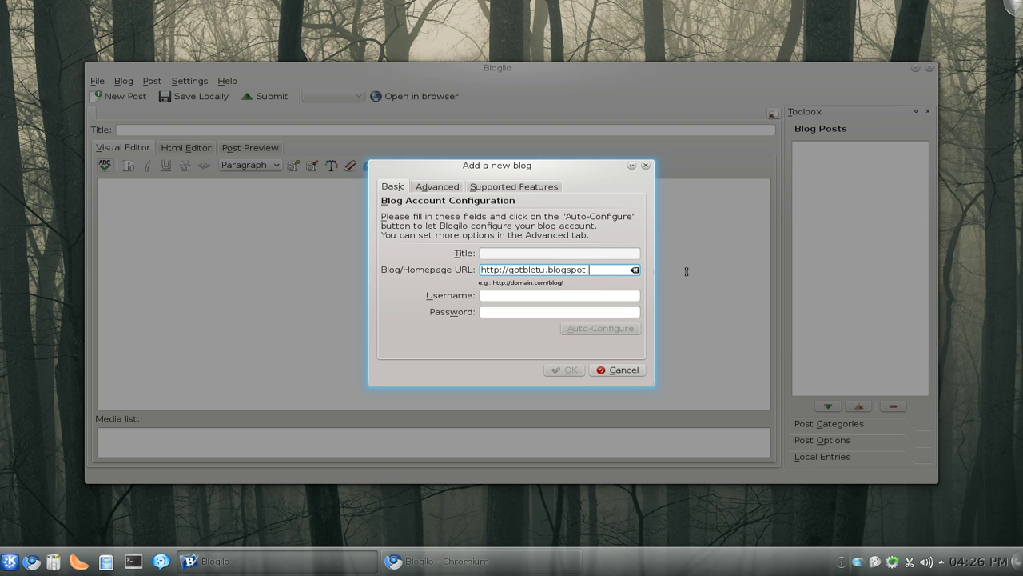
type("m")
key("Tab")
type("heoyea")
key("Tab")
type("****")
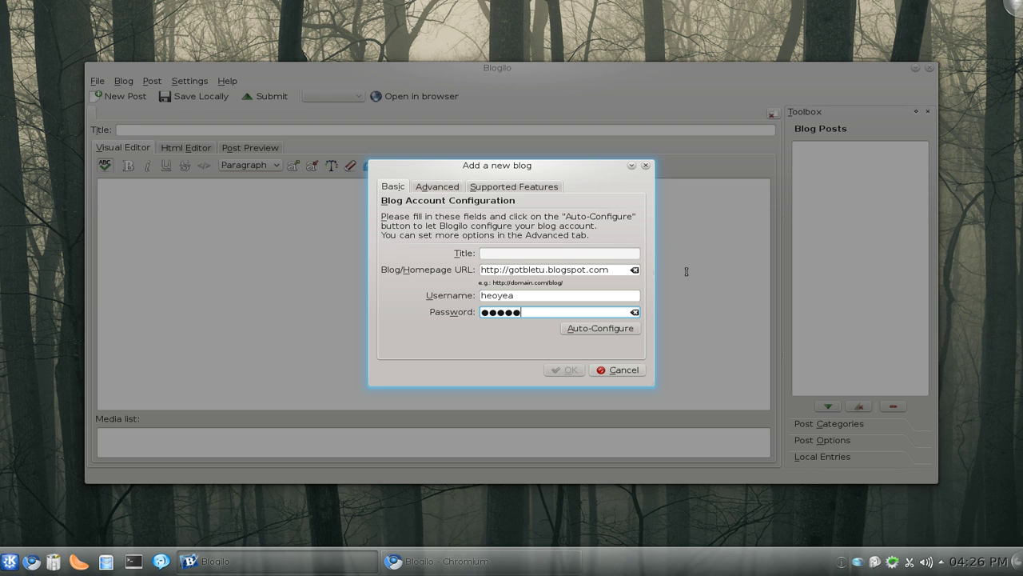
type("*****")
left_click(598, 332)
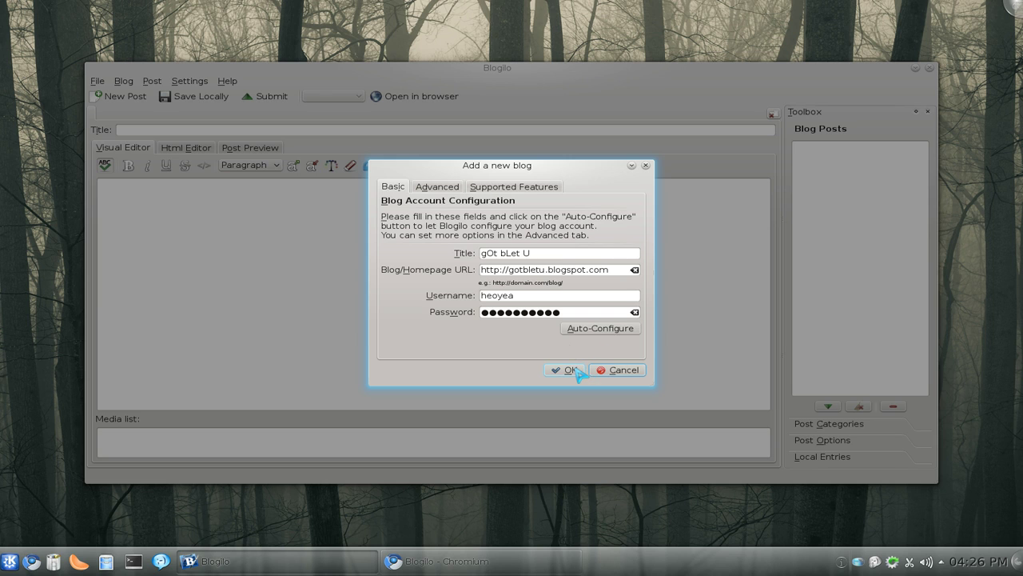
left_click(572, 370)
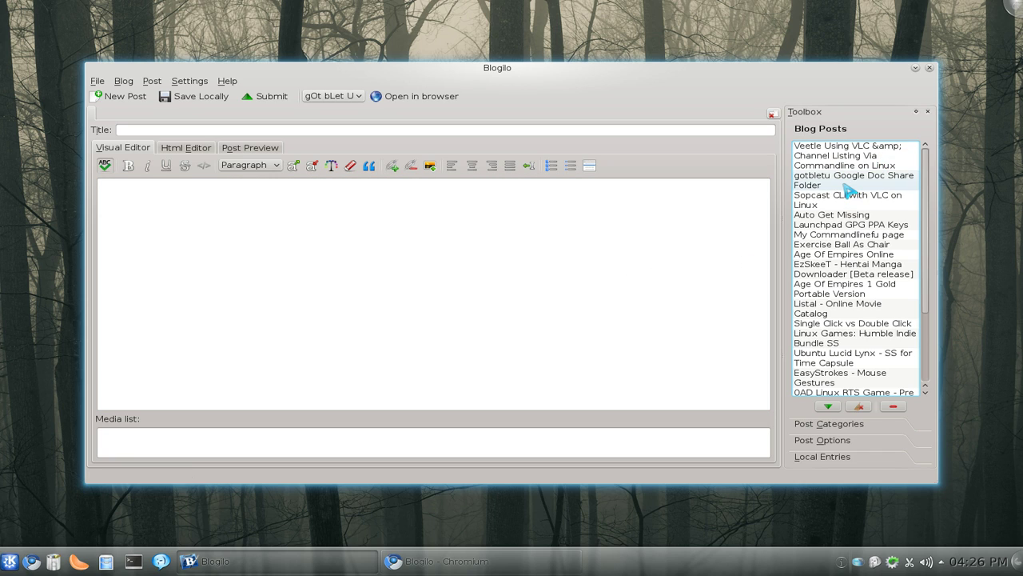
Open the existing post about Veetle channel listing via command line and maximize the window.
left_click(849, 156)
left_click(849, 156)
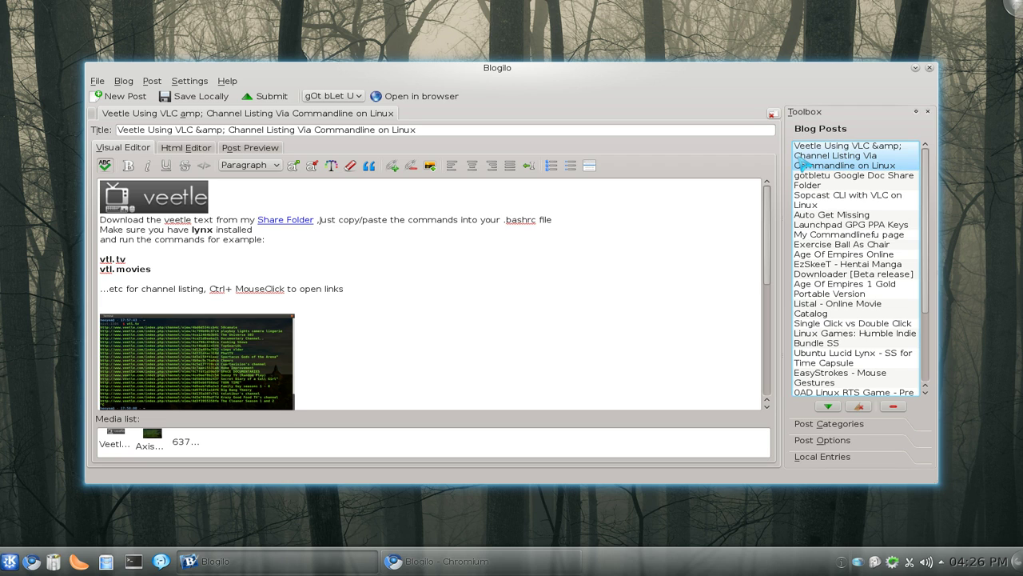
double_click(651, 74)
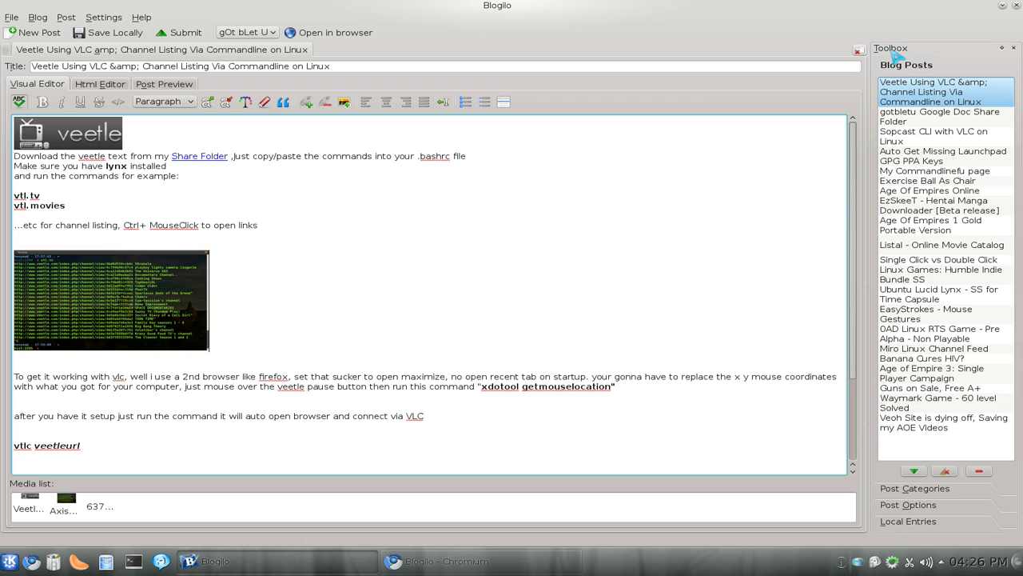
Examine the open post's categories and tags, its post options, and the list of local entries.
left_click(908, 488)
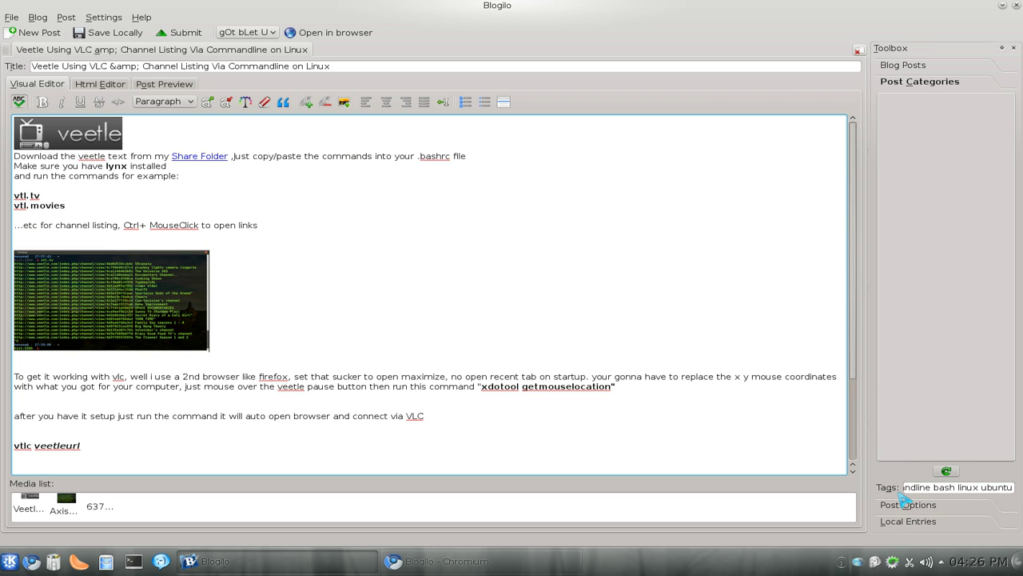
left_click(921, 488)
left_click_drag(921, 487, 957, 487)
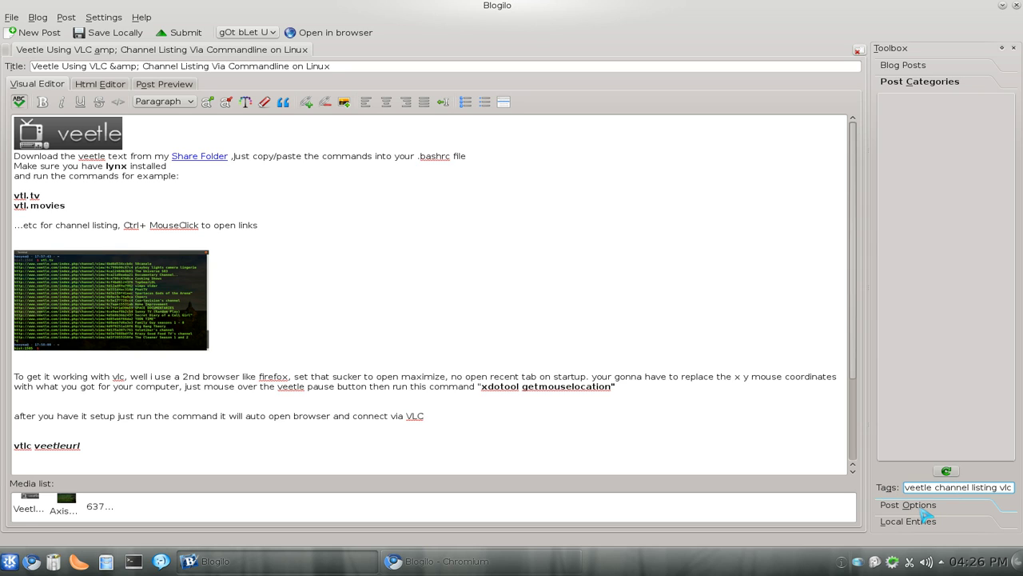
left_click(927, 509)
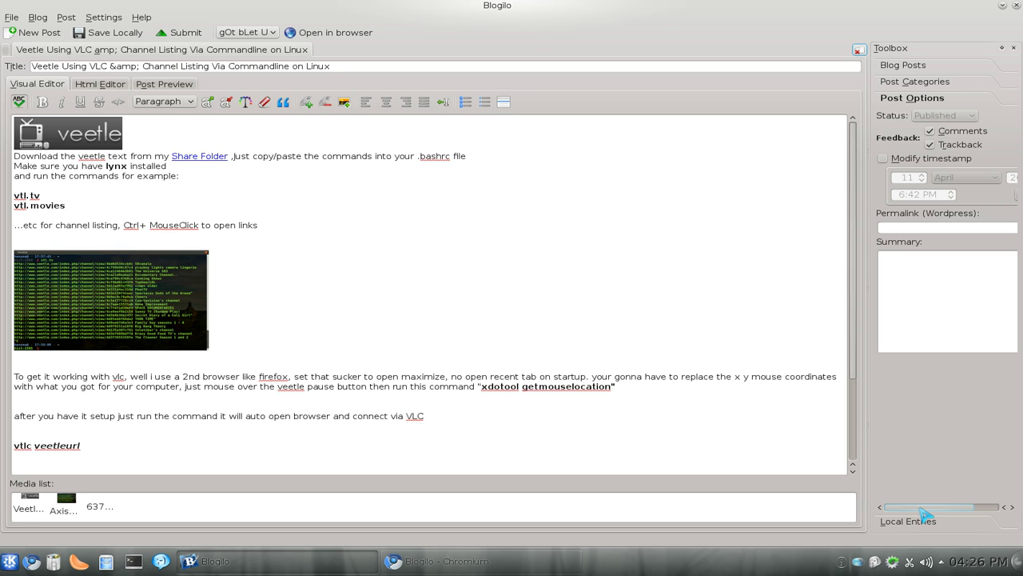
left_click(931, 144)
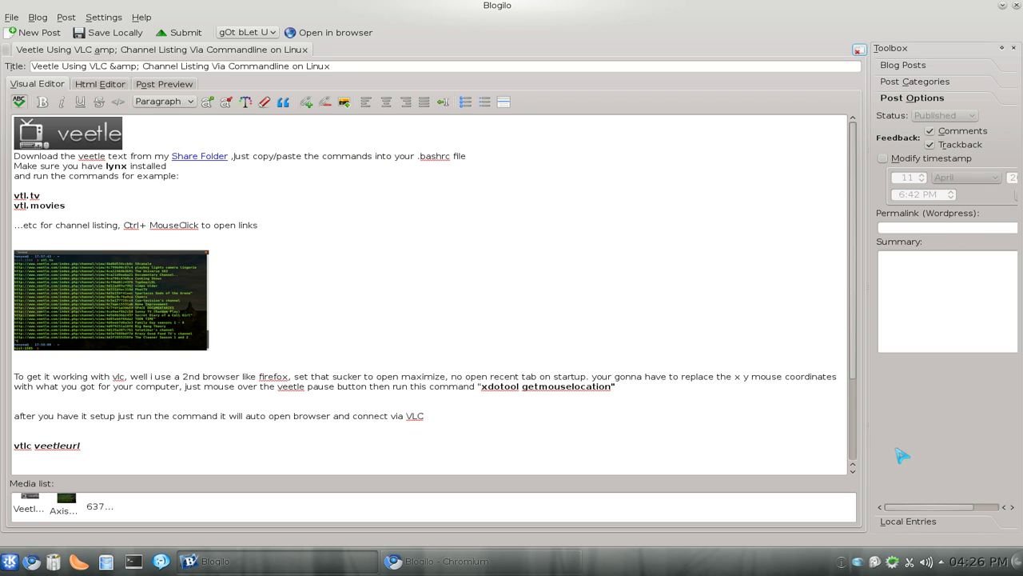
left_click(904, 522)
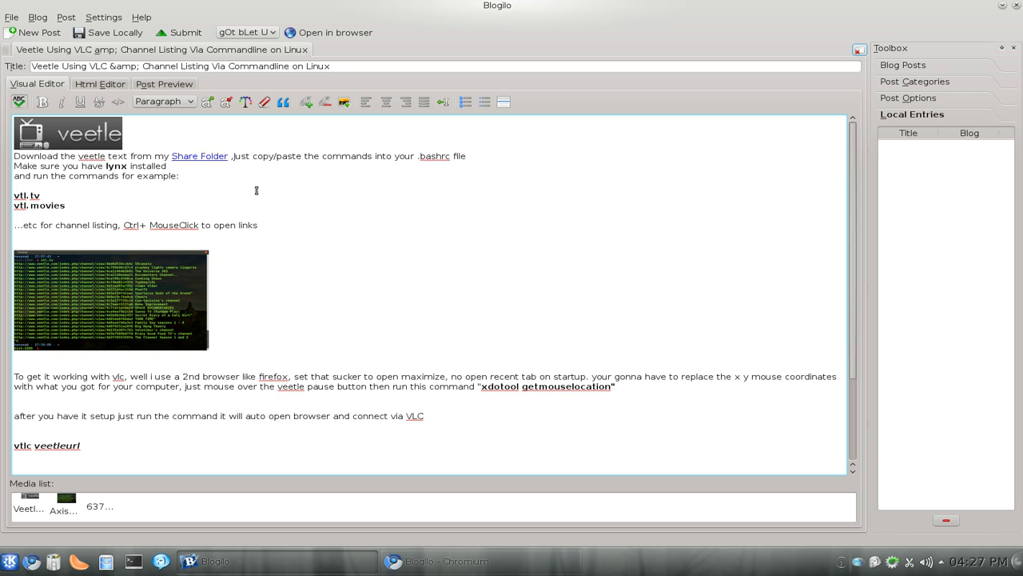
Create a new post titled "gotbletu TEST RUN" with the body text "hahahhaha".
left_click(34, 36)
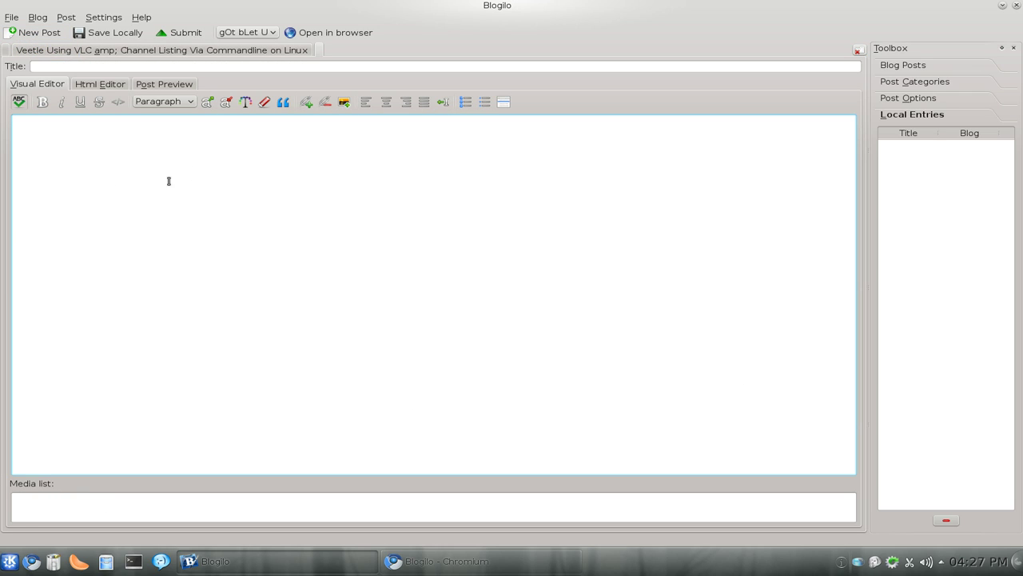
left_click(102, 68)
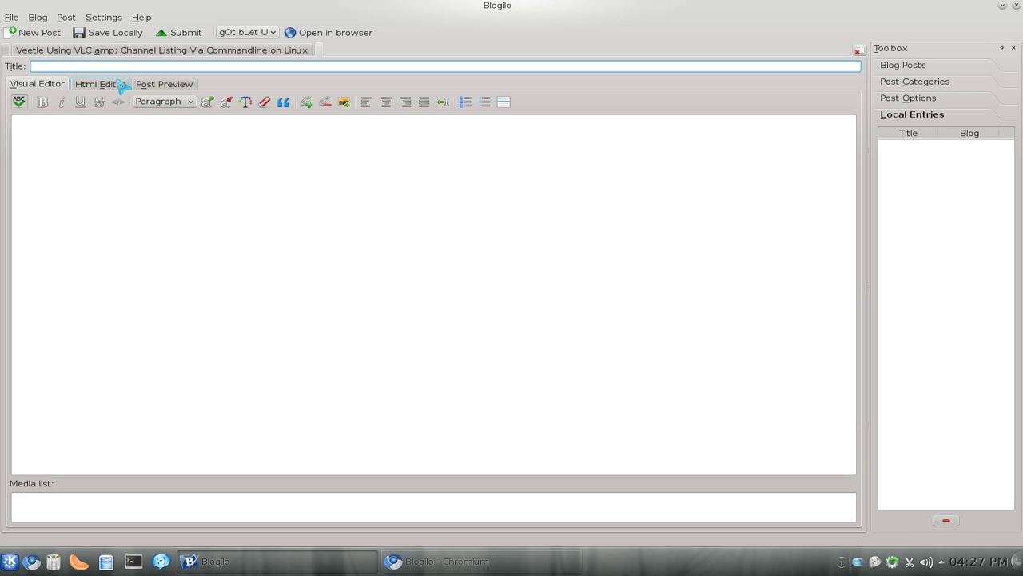
type("gotbletu")
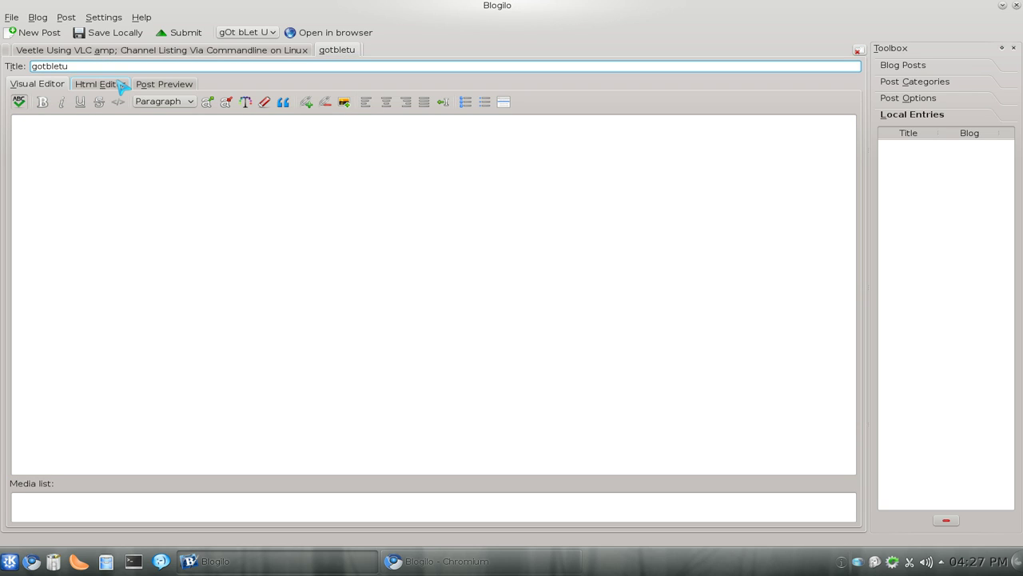
type(" TEST RUN")
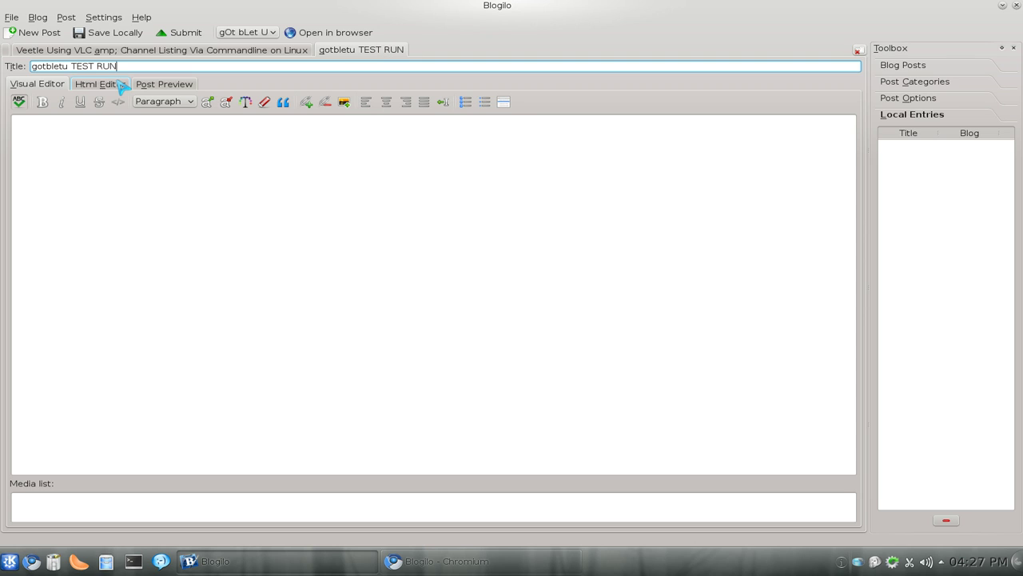
left_click(114, 150)
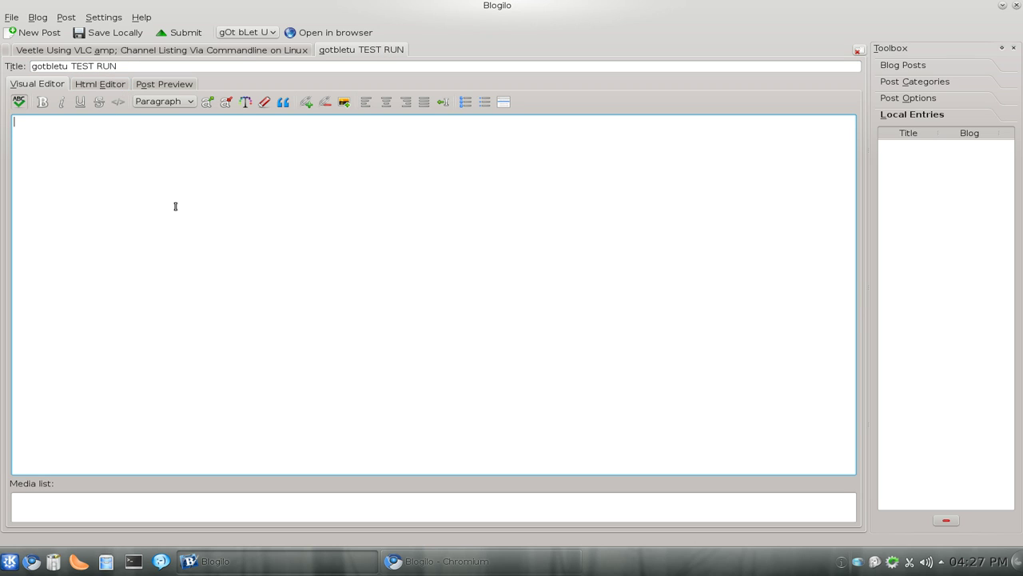
type("hahahhaha")
key("Return")
Examine the new post's HTML source and its preview, checking the title and body text.
left_click(102, 84)
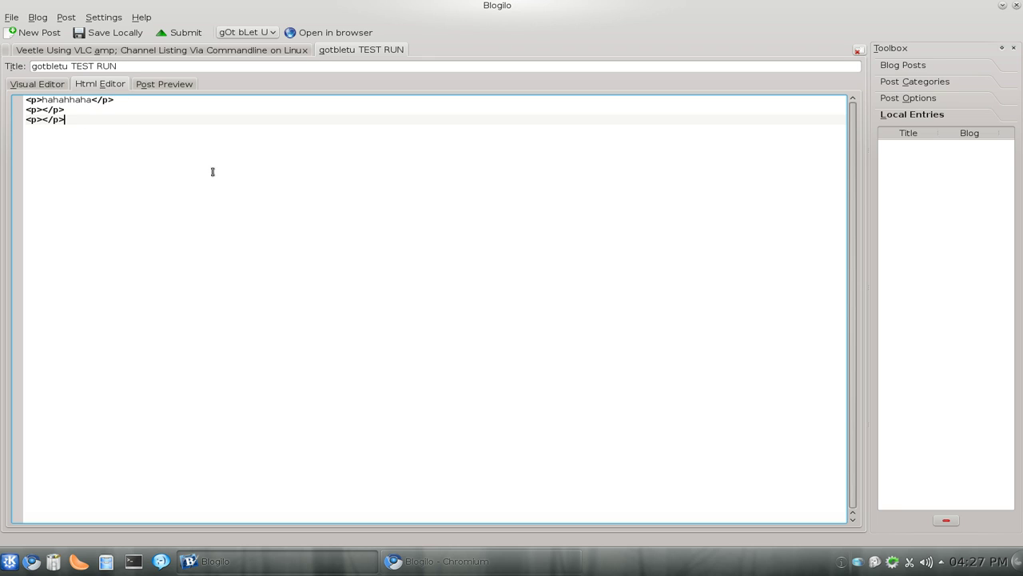
left_click(160, 86)
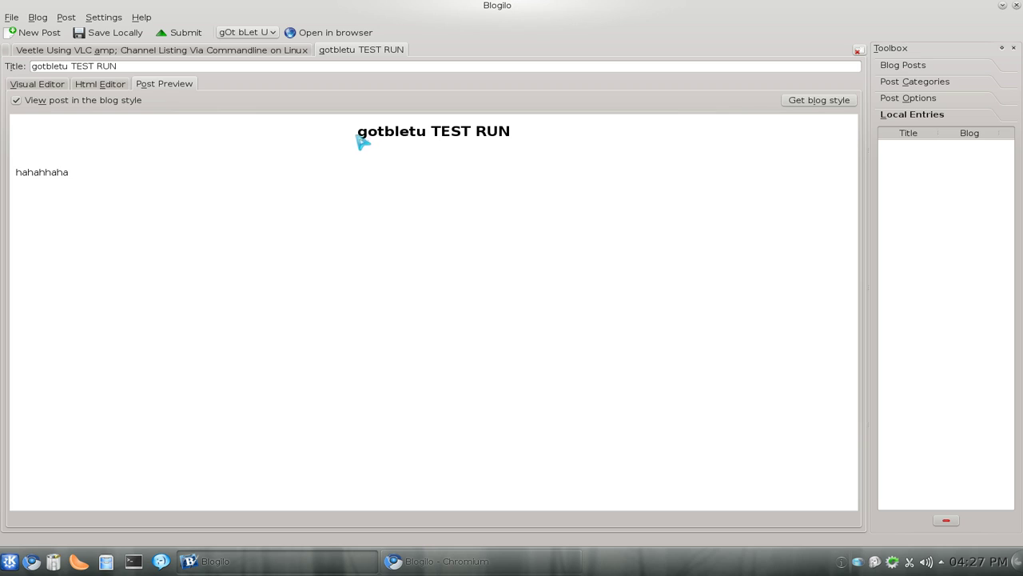
left_click_drag(357, 133, 515, 140)
left_click_drag(125, 185, 16, 178)
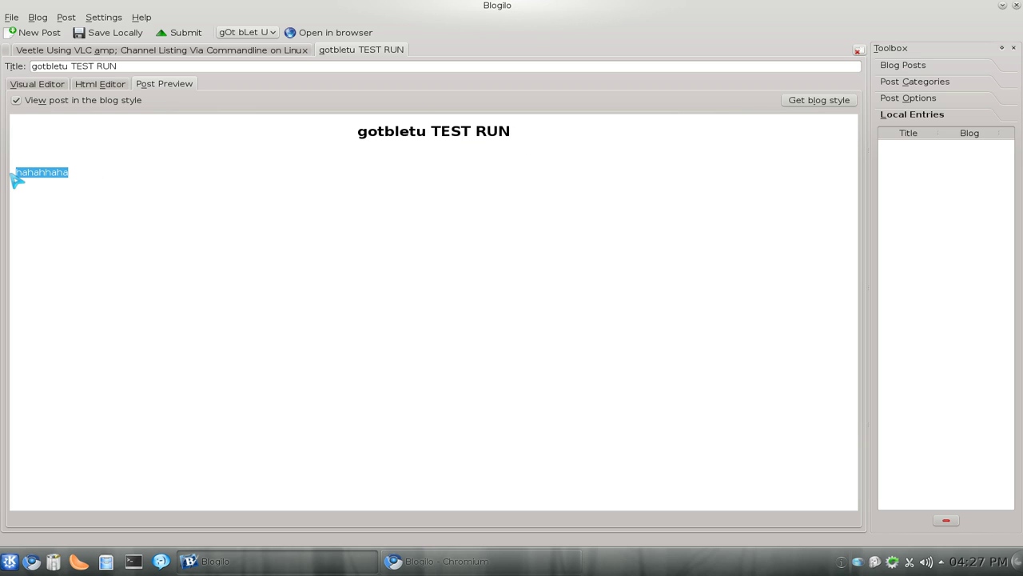
left_click(126, 184)
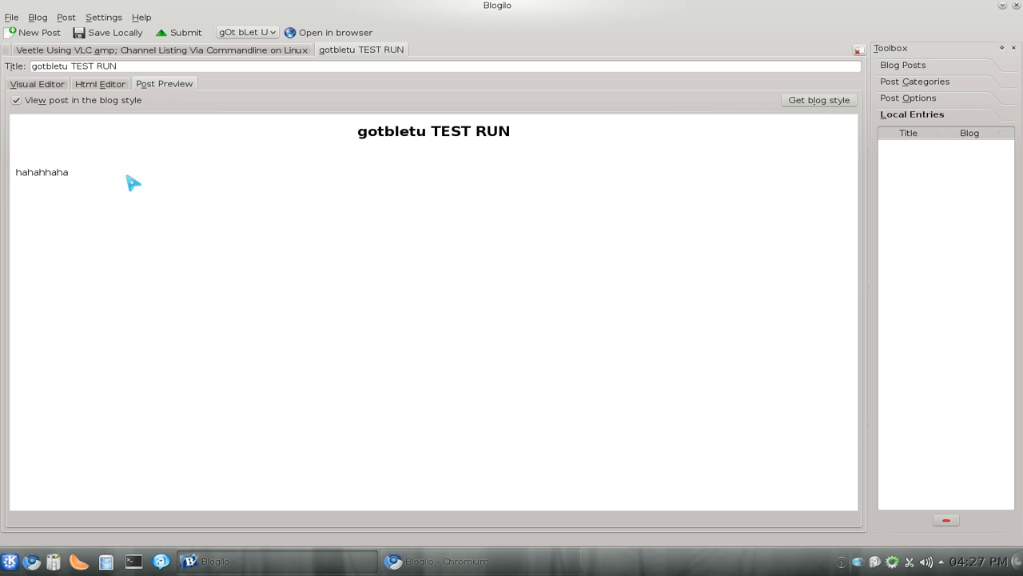
Fetch the blog style to preview the post in it, and turn off viewing the post in the blog style.
left_click(813, 104)
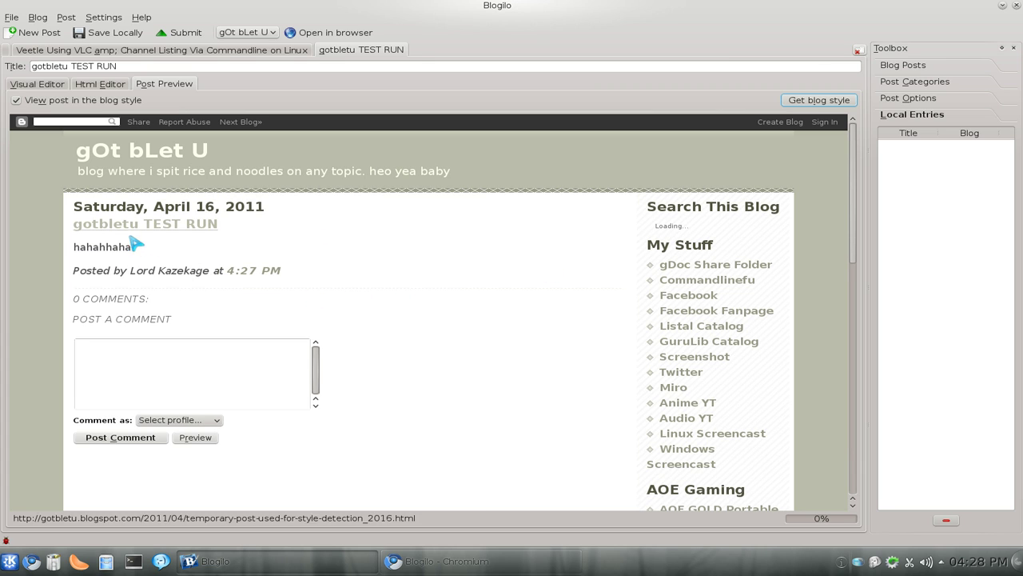
left_click_drag(154, 255, 82, 224)
left_click(382, 256)
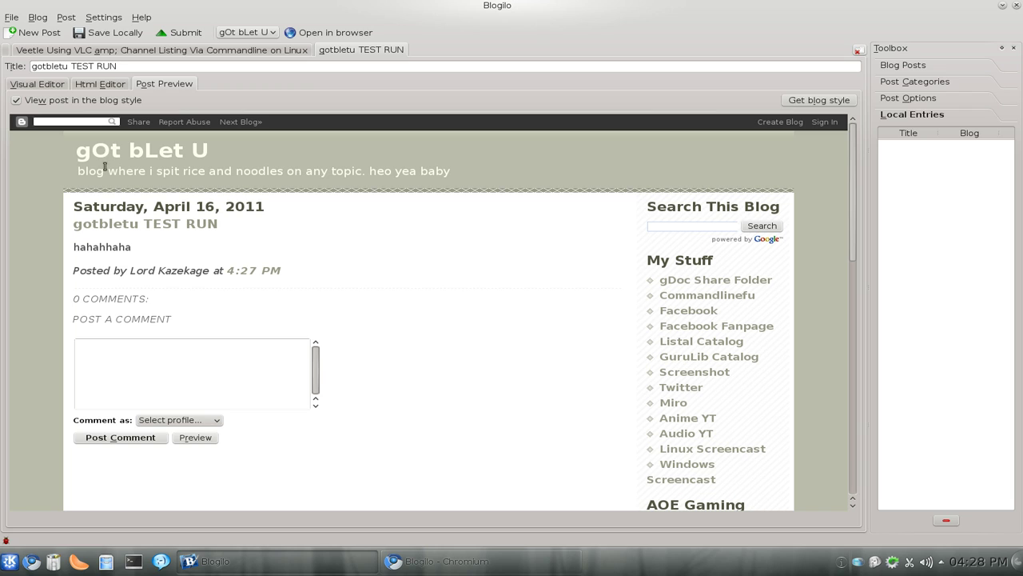
left_click(16, 100)
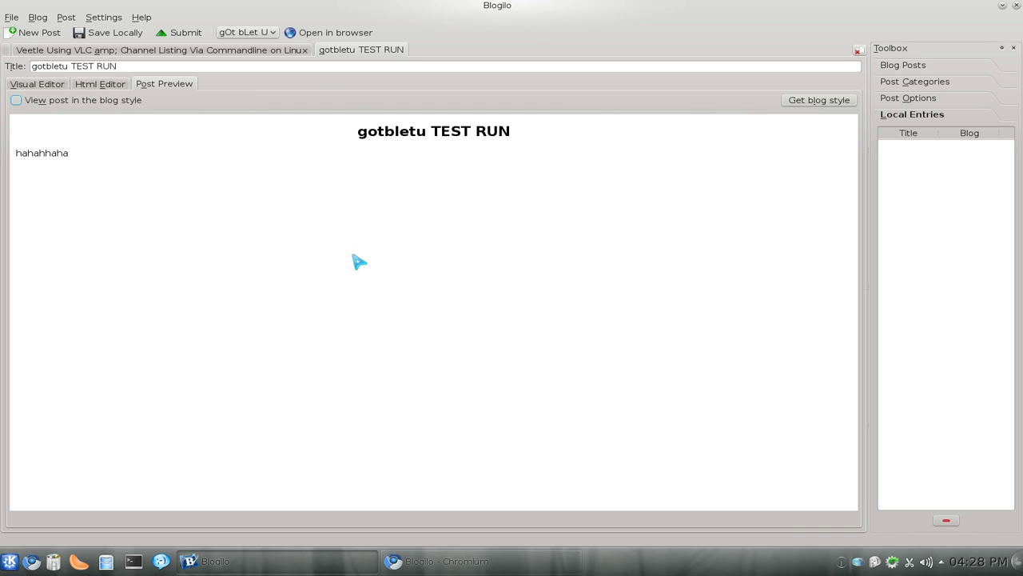
Save the post locally and check its post options and its entry among the local entries.
left_click(104, 40)
left_click(102, 40)
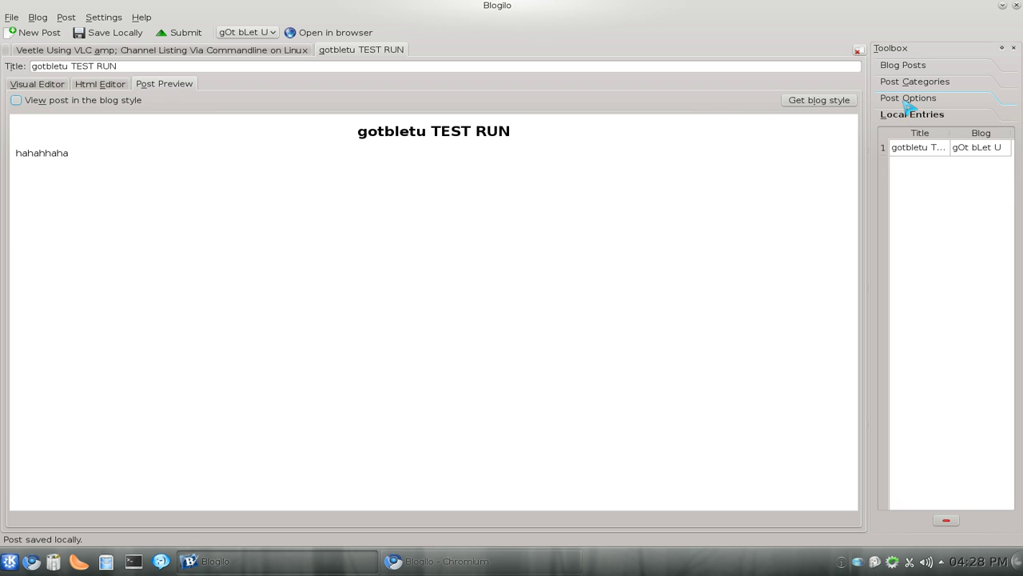
left_click(909, 100)
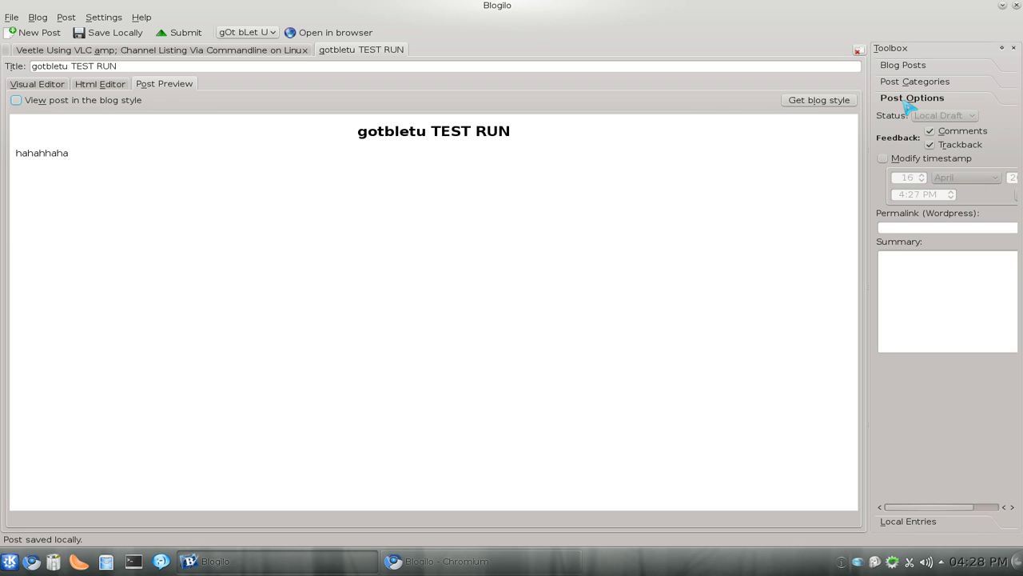
left_click(912, 523)
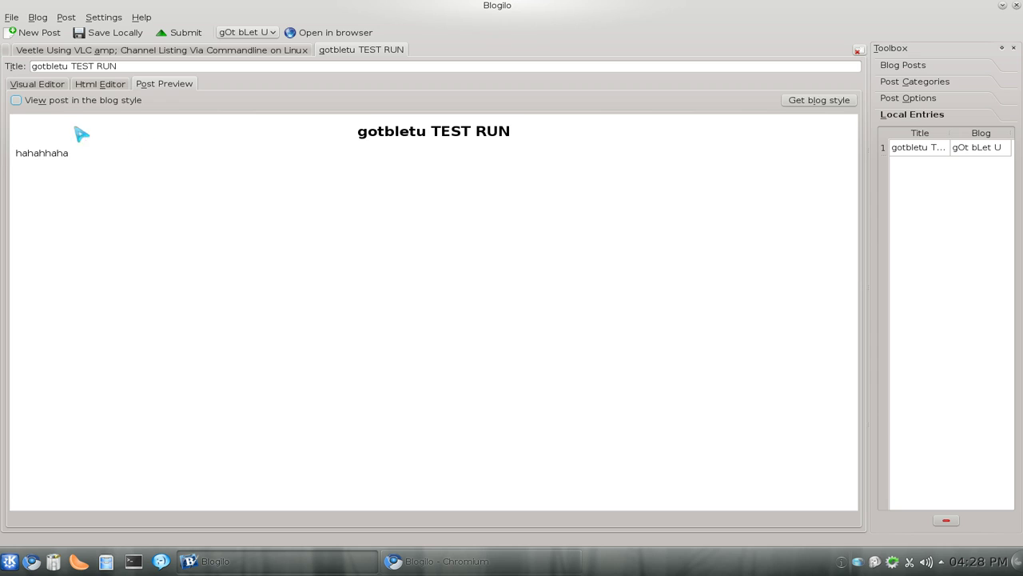
In the visual editor, add the line "hadhdfhdfh" below the first line and increase its font size three times.
left_click(48, 85)
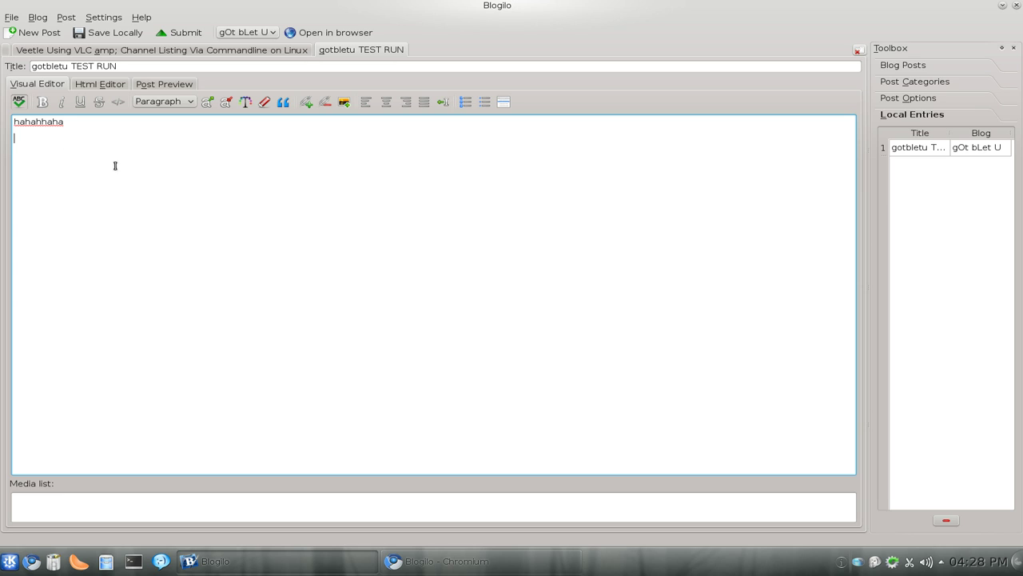
type("hadhdfhdfh")
left_click_drag(102, 147, 4, 136)
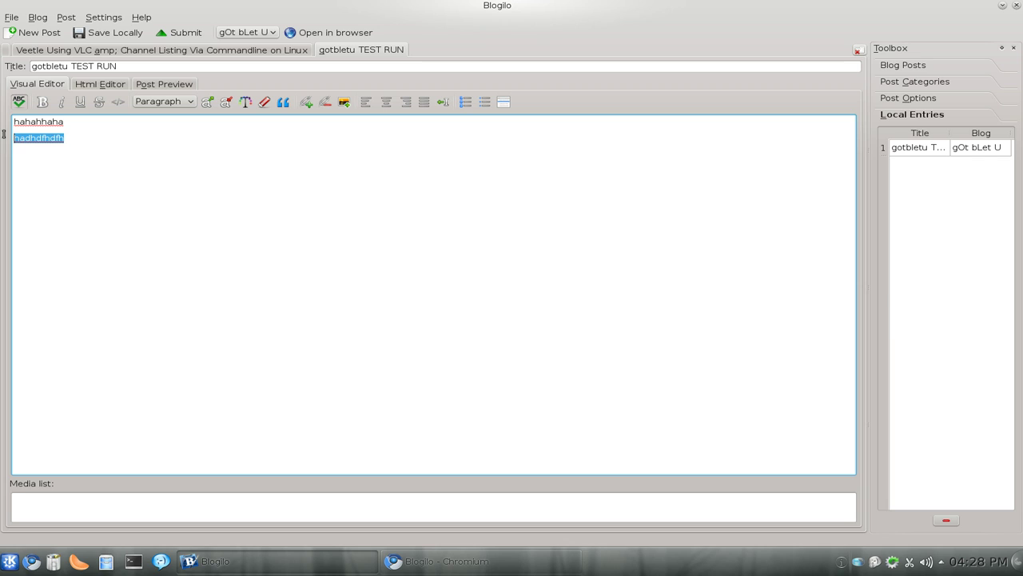
left_click(212, 108)
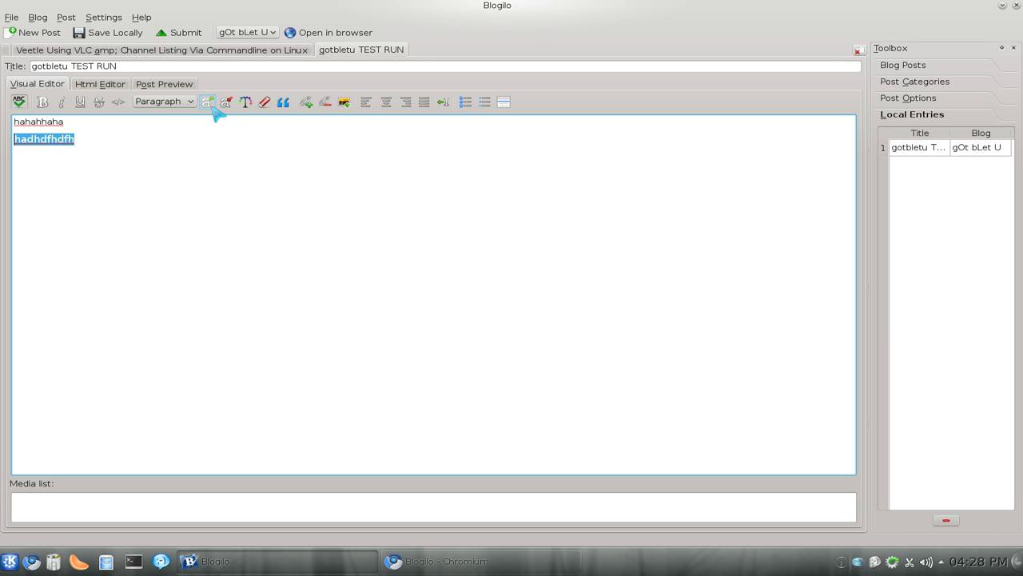
left_click(211, 107)
left_click(212, 108)
left_click(181, 143)
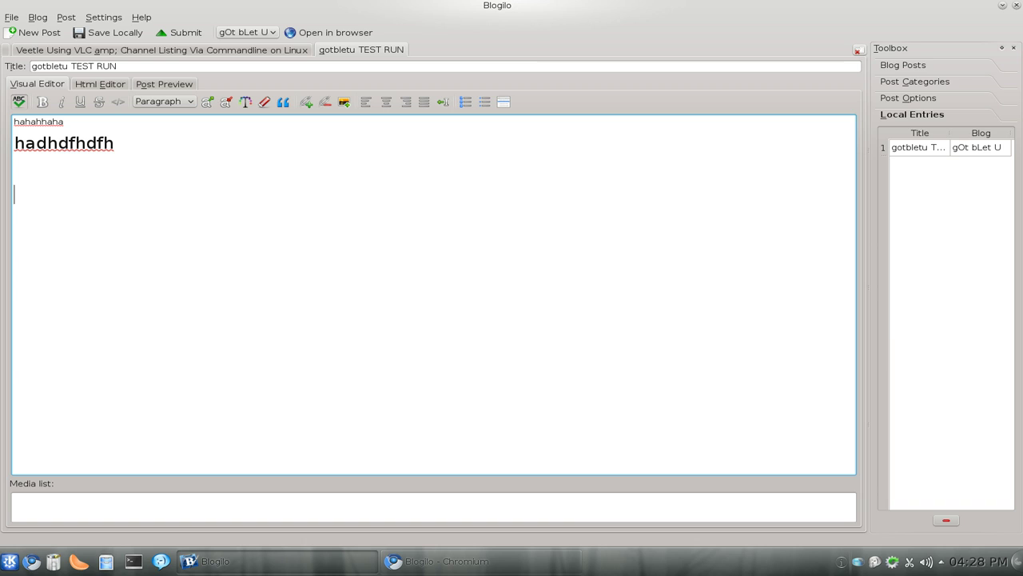
Insert the image snapshot2.png from the computer's Home folder into the post below the enlarged line and look over the inserted image.
left_click(344, 102)
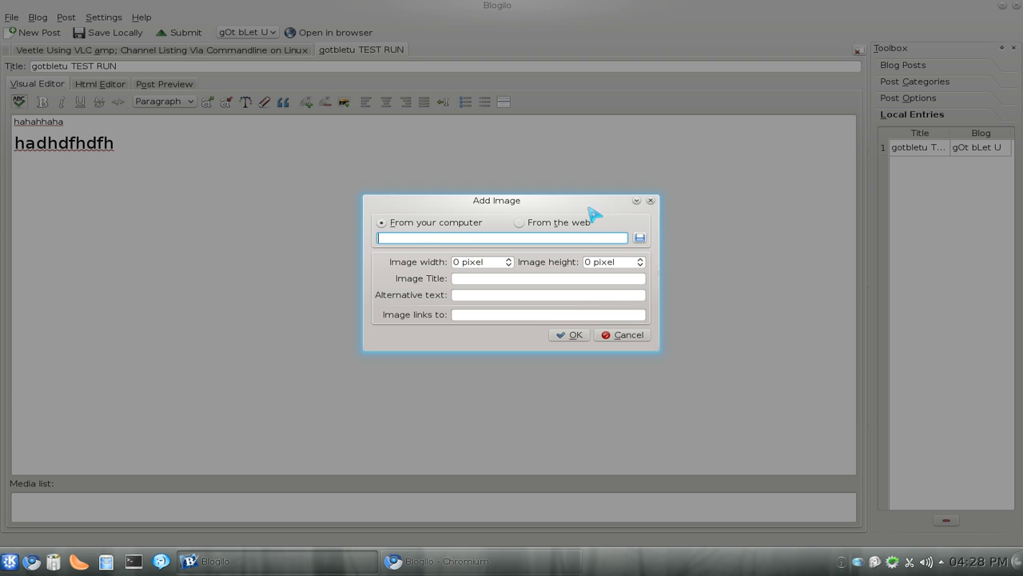
left_click(640, 238)
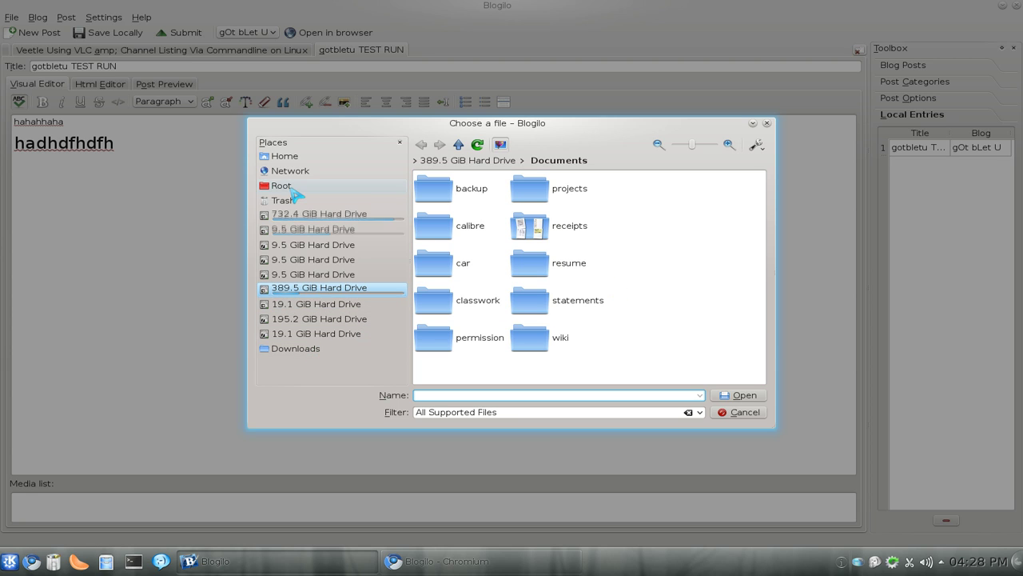
left_click(285, 157)
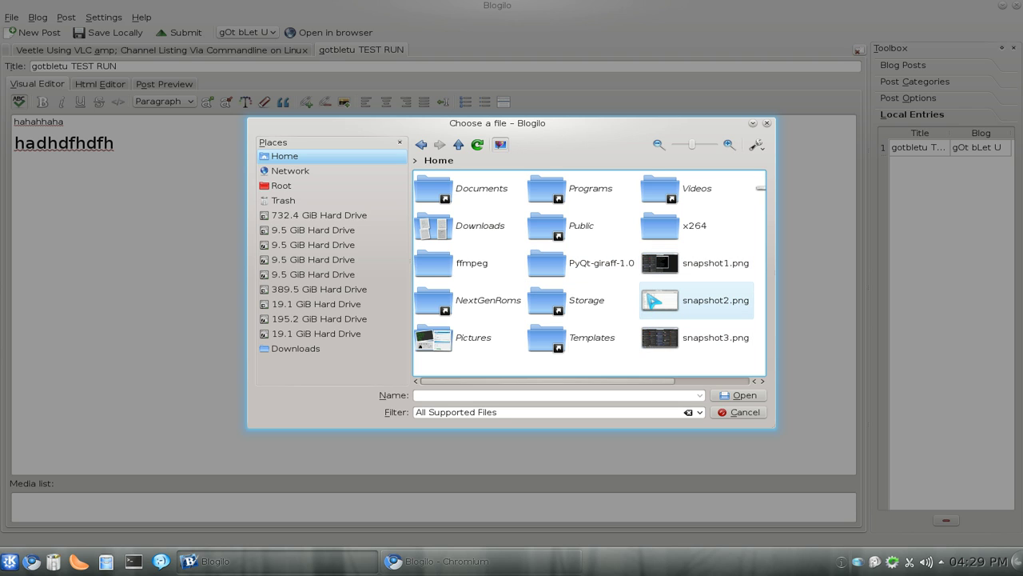
mouse_move(767, 430)
left_mouse_down()
mouse_move(781, 443)
mouse_move(749, 428)
left_mouse_up()
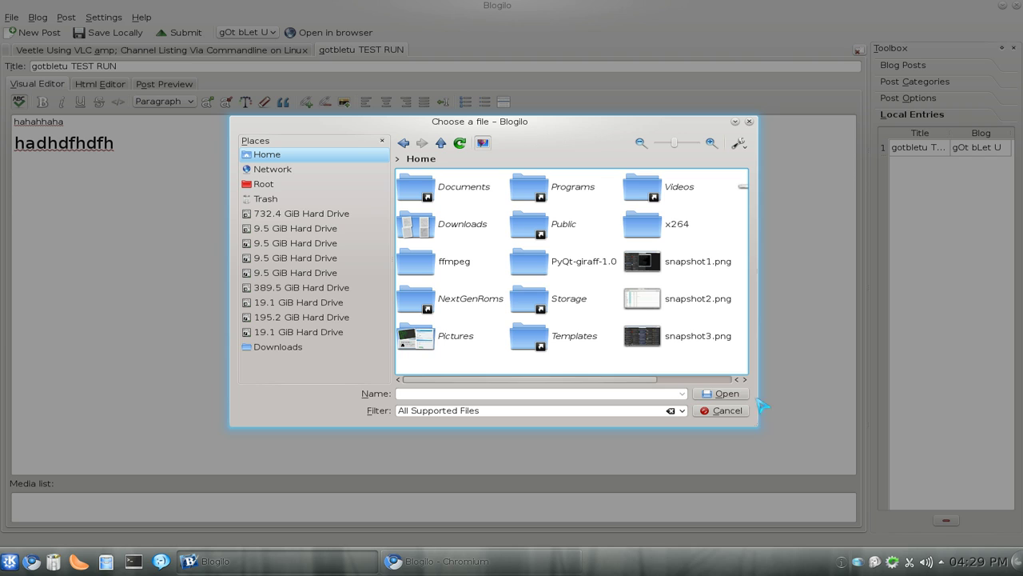
scroll(650, 385, "right", 3)
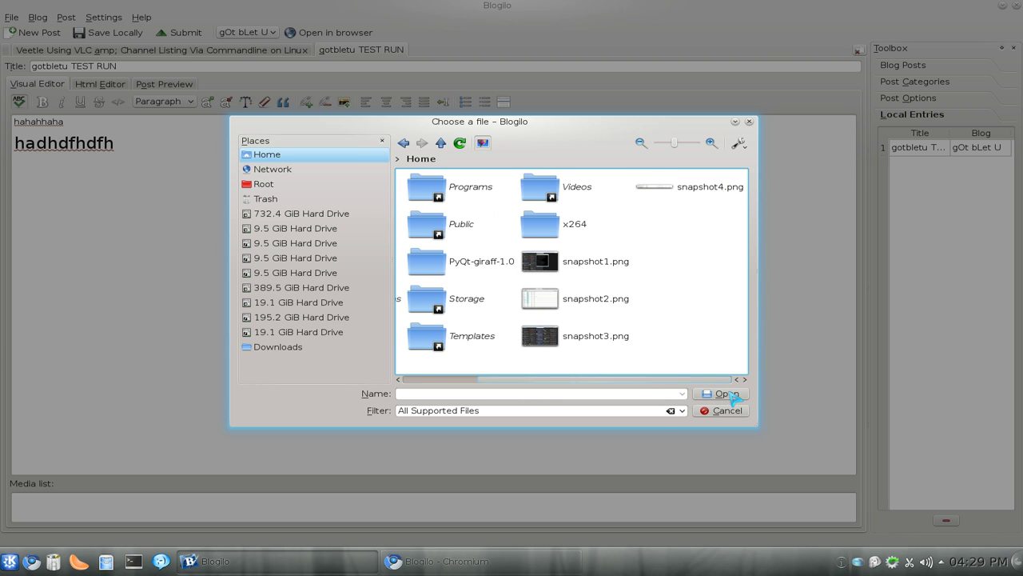
left_click(585, 315)
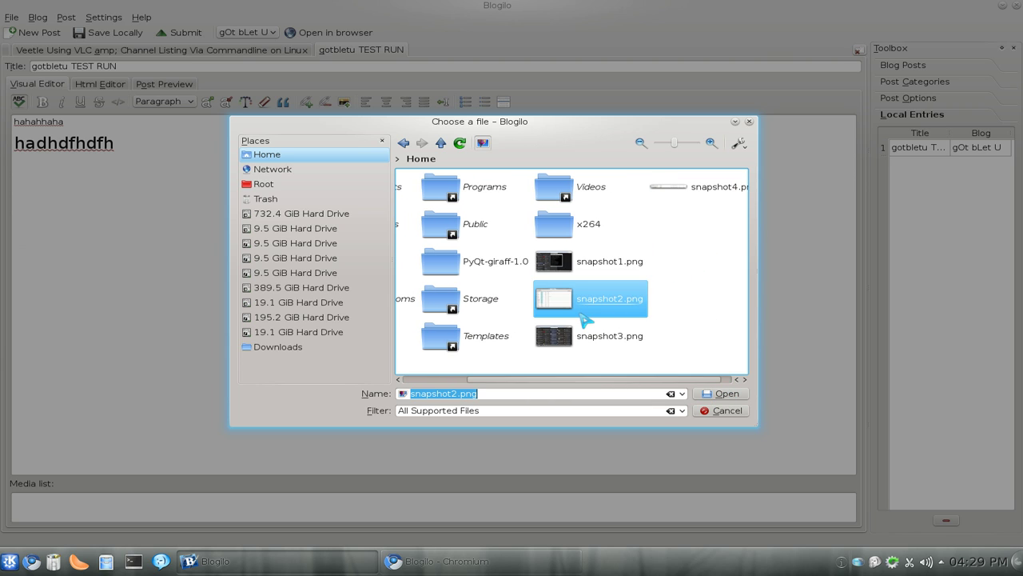
left_click(723, 393)
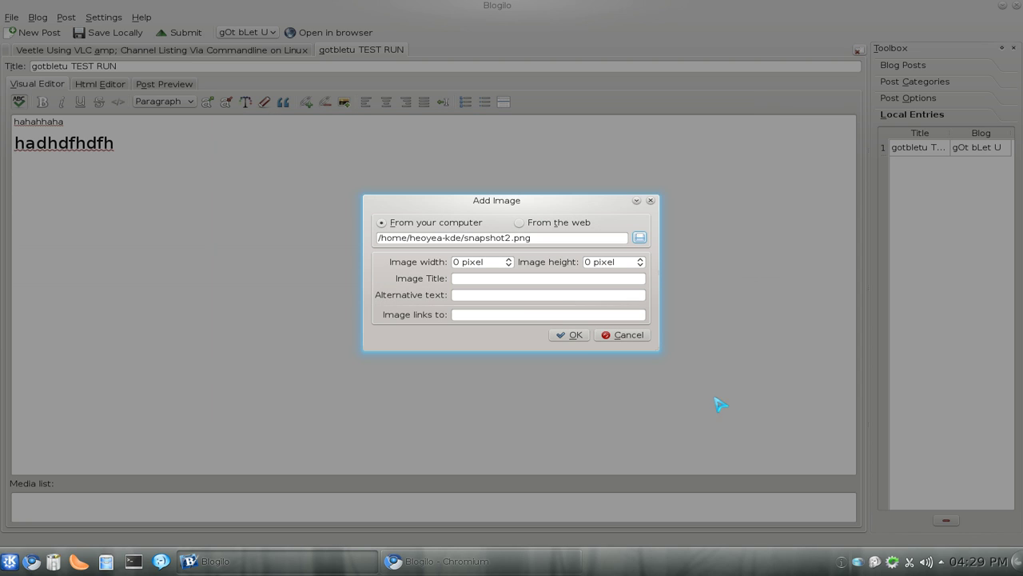
left_click(569, 336)
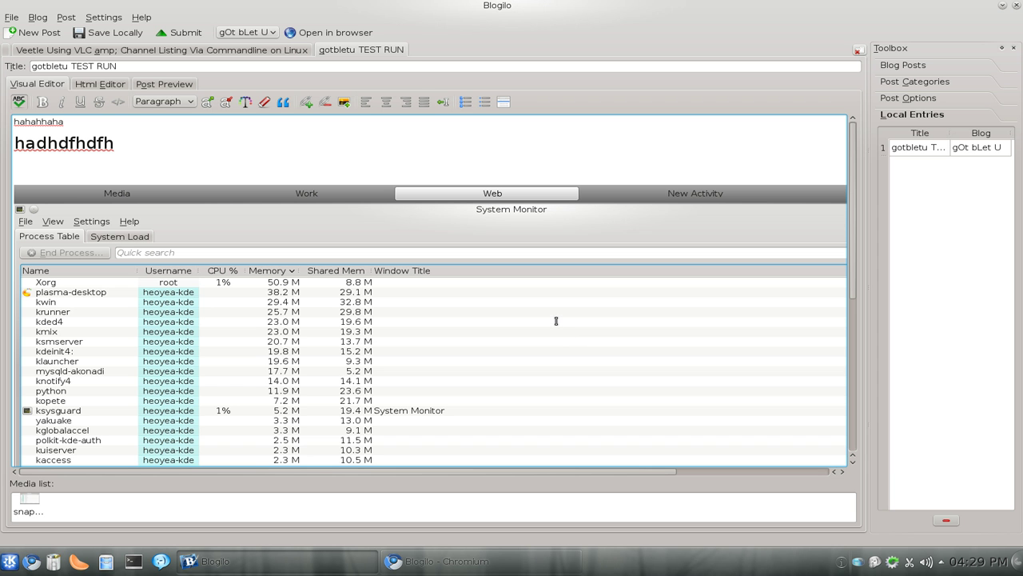
scroll(537, 235, "down", 6)
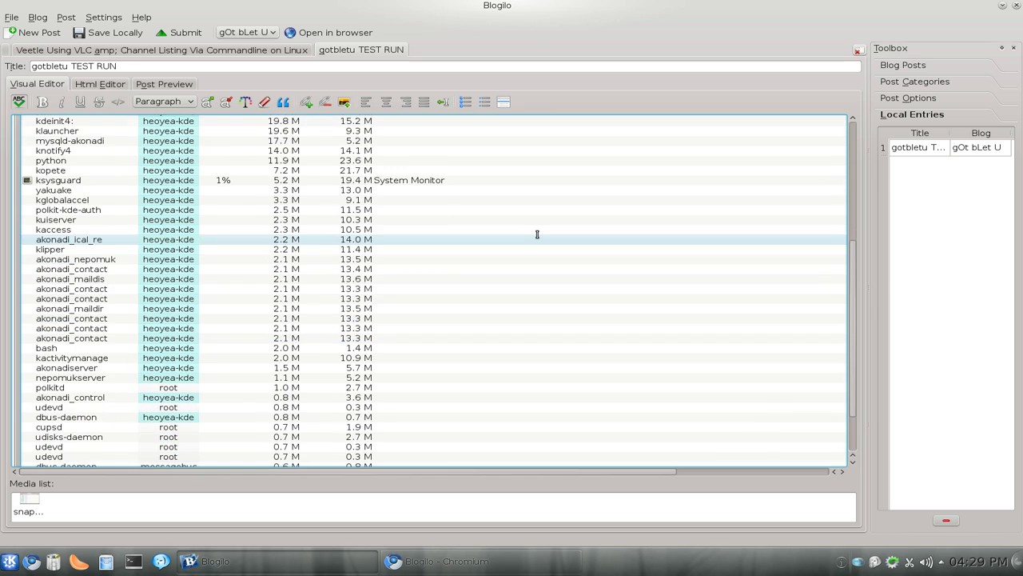
scroll(854, 279, "up", 6)
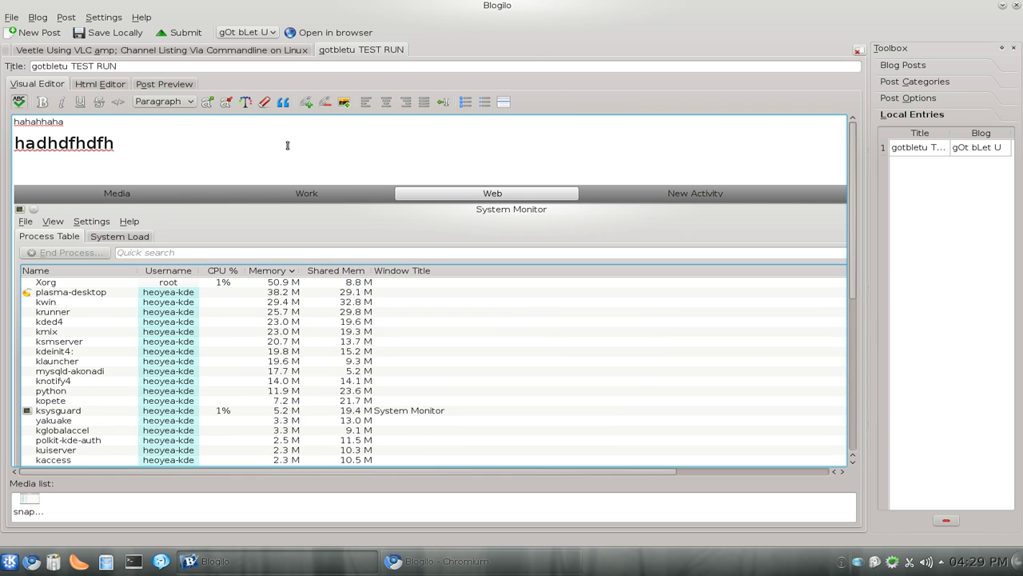
left_click(37, 17)
mouse_move(64, 18)
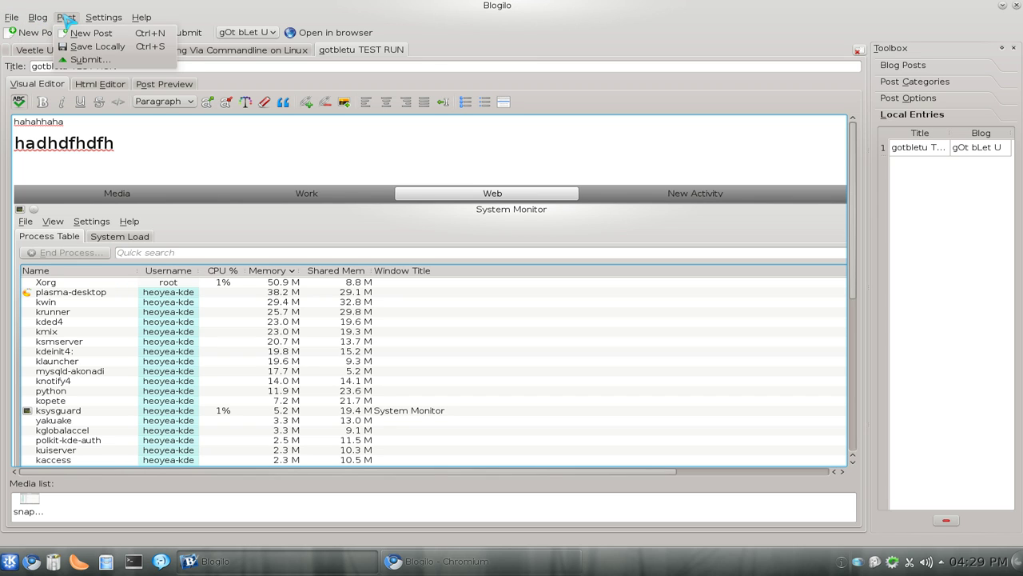
left_click(74, 47)
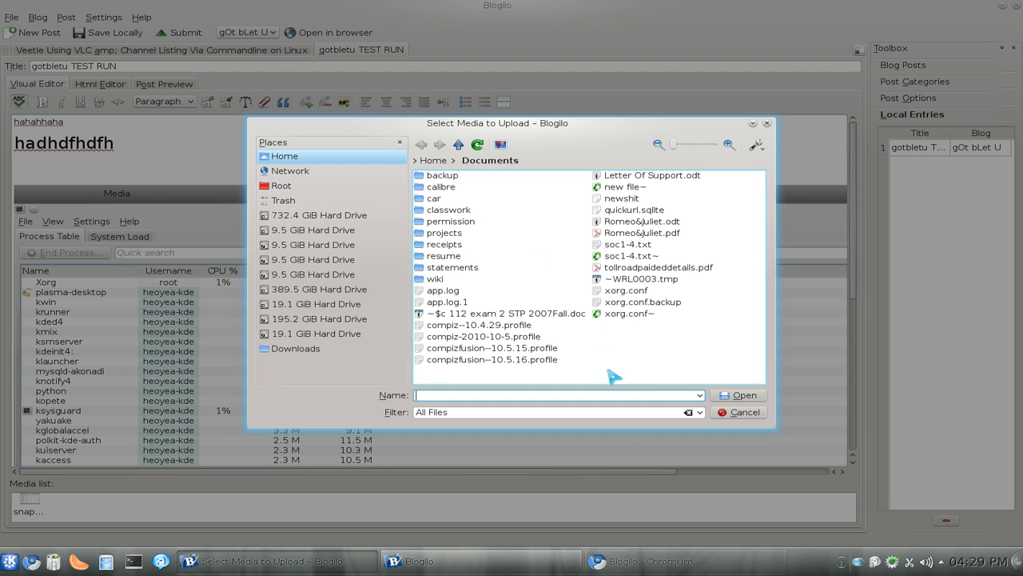
left_click(739, 412)
Examine the General, Editor and Blogs pages of the program's configuration, then close it without changing anything.
left_click(66, 16)
mouse_move(109, 17)
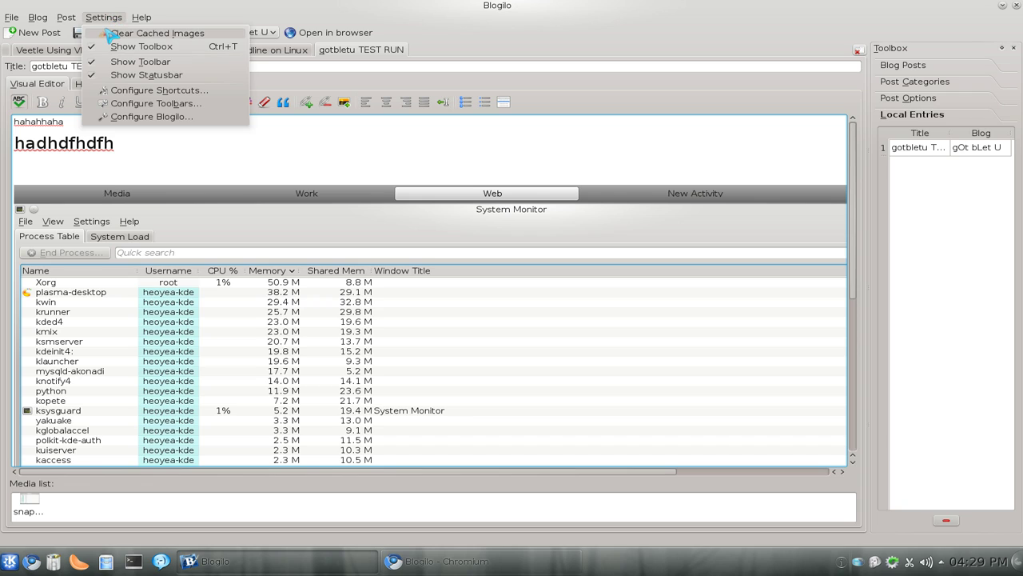
left_click(128, 116)
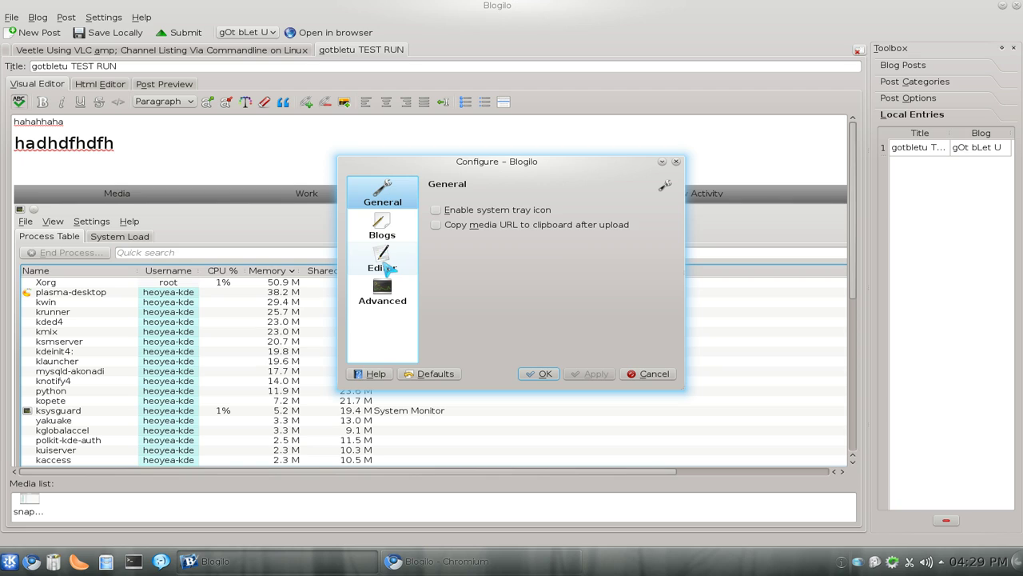
left_click(389, 271)
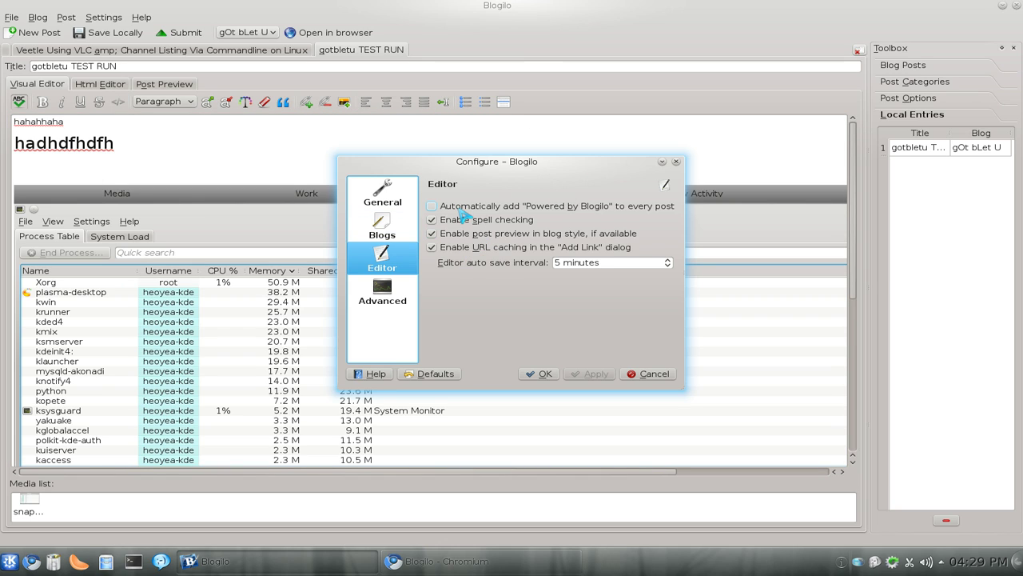
left_click(381, 229)
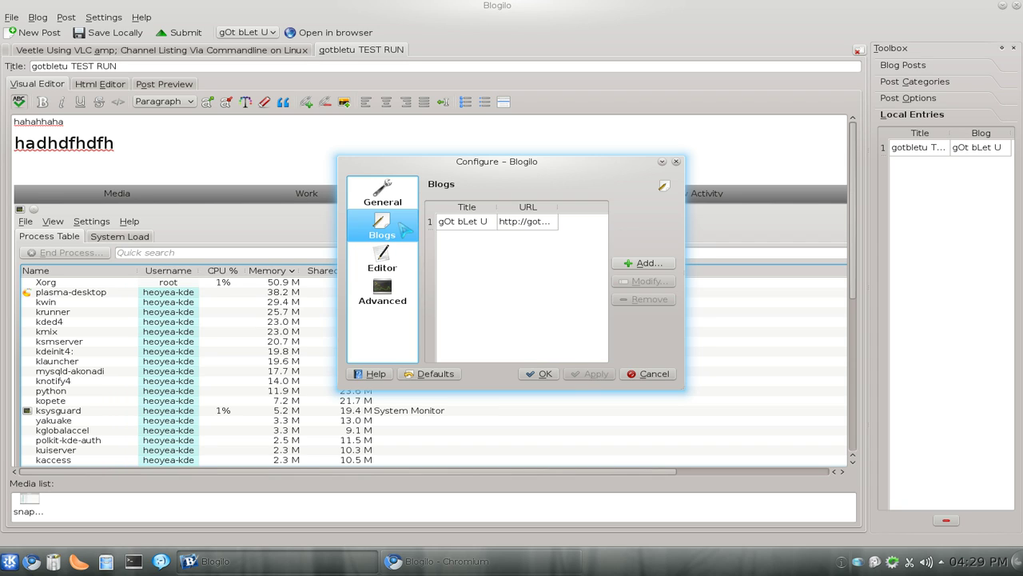
left_click(486, 229)
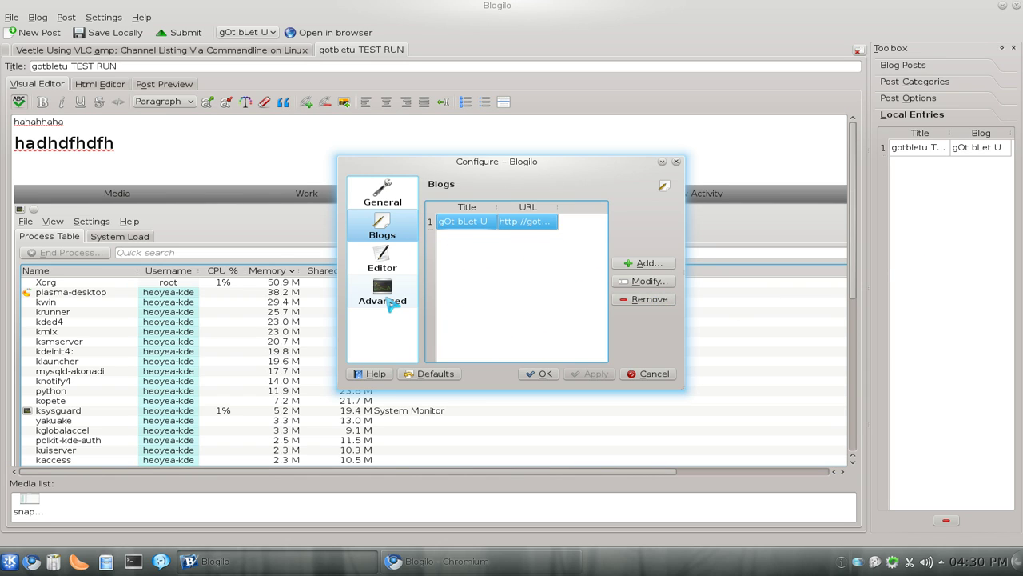
left_click(382, 193)
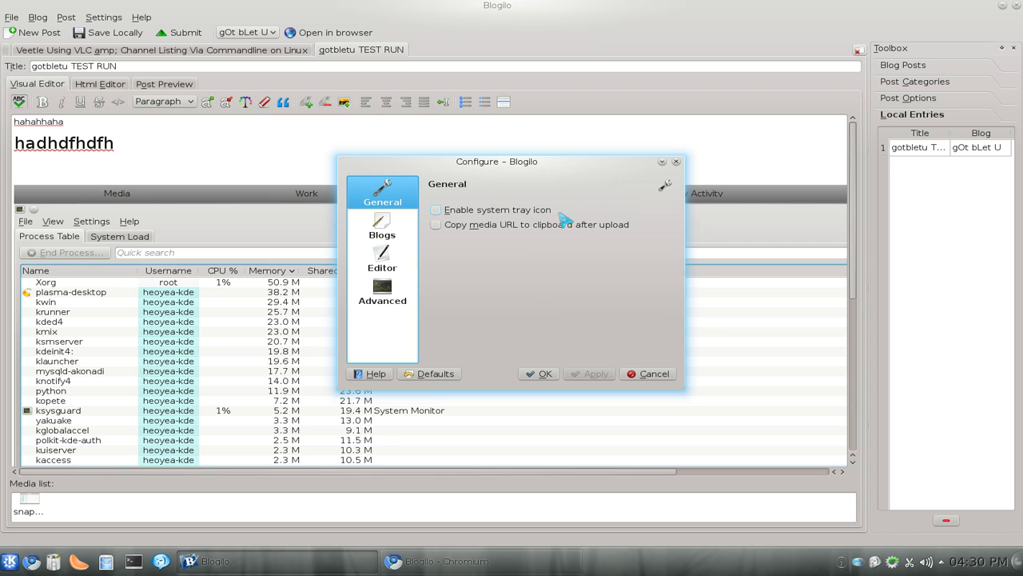
left_click(651, 373)
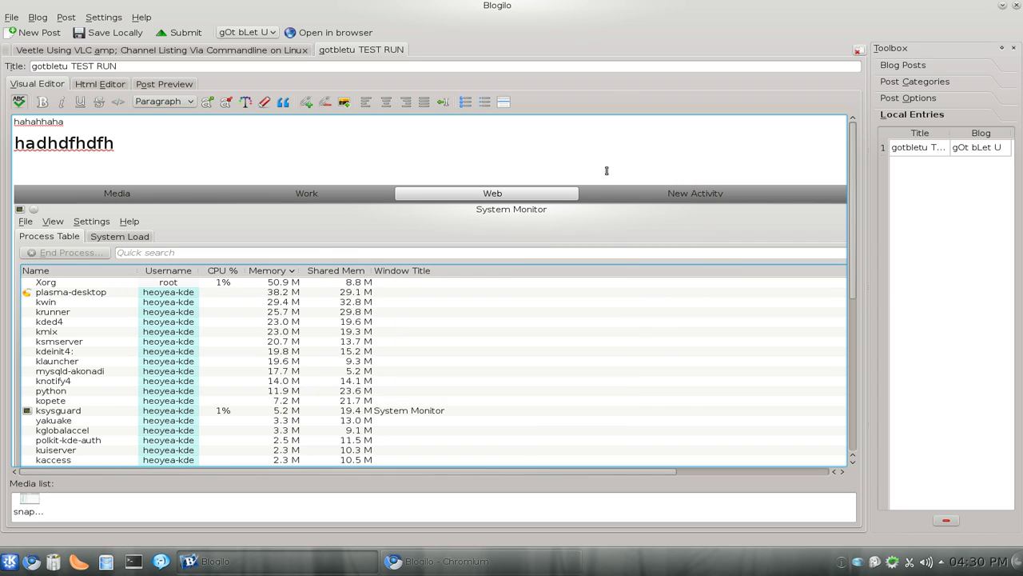